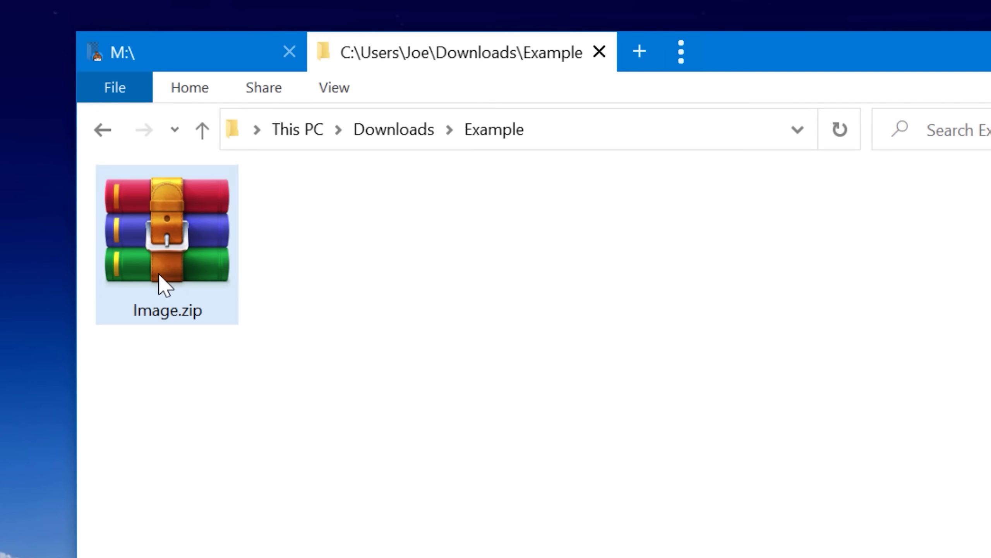
Step: Extract Image.zip into Example, inspect ._Image.jpg inside __MACOSX, then return to Example
{"action": "right_click", "coordinate": [212, 279]}
{"action": "left_click", "coordinate": [326, 447]}
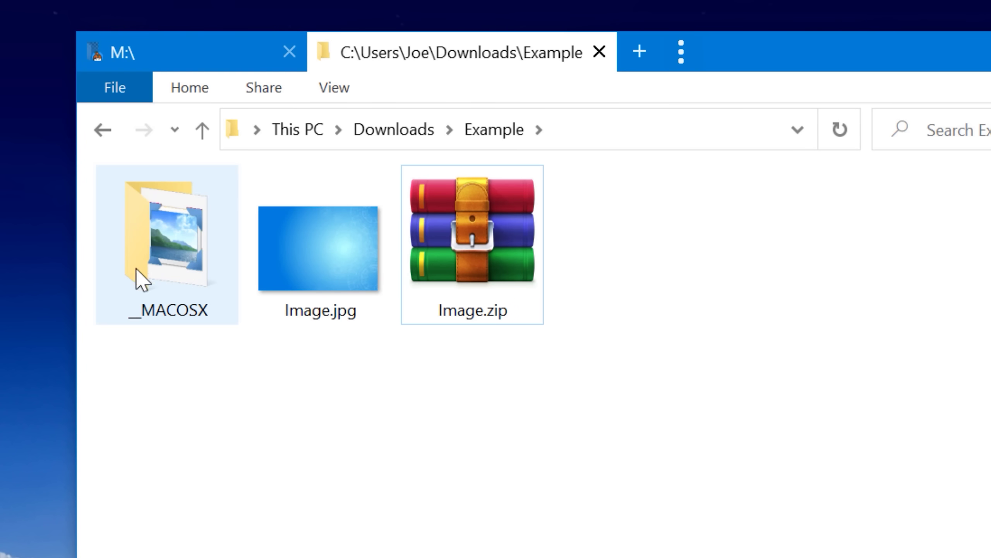
{"action": "mouse_move", "coordinate": [158, 312]}
{"action": "double_click", "coordinate": [189, 296]}
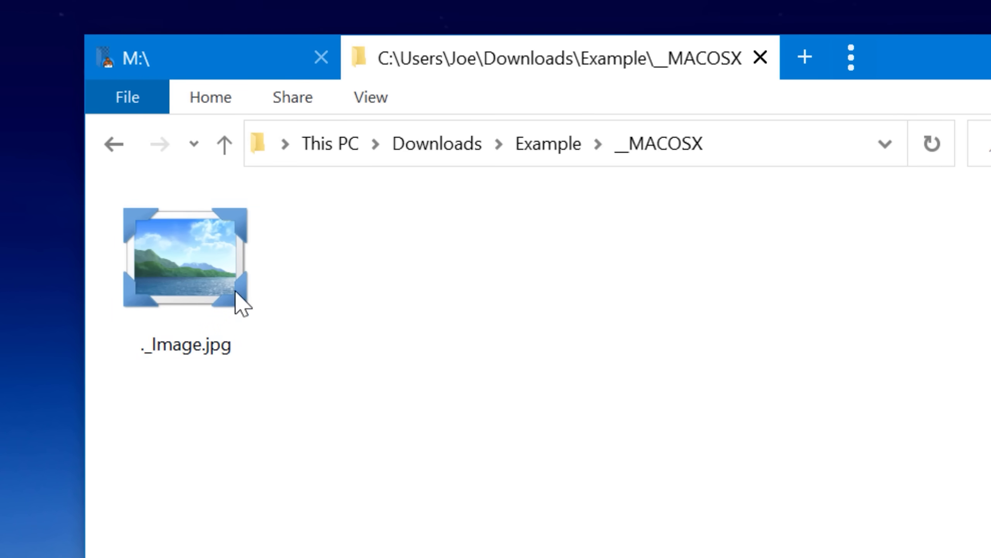
{"action": "left_click", "coordinate": [209, 327]}
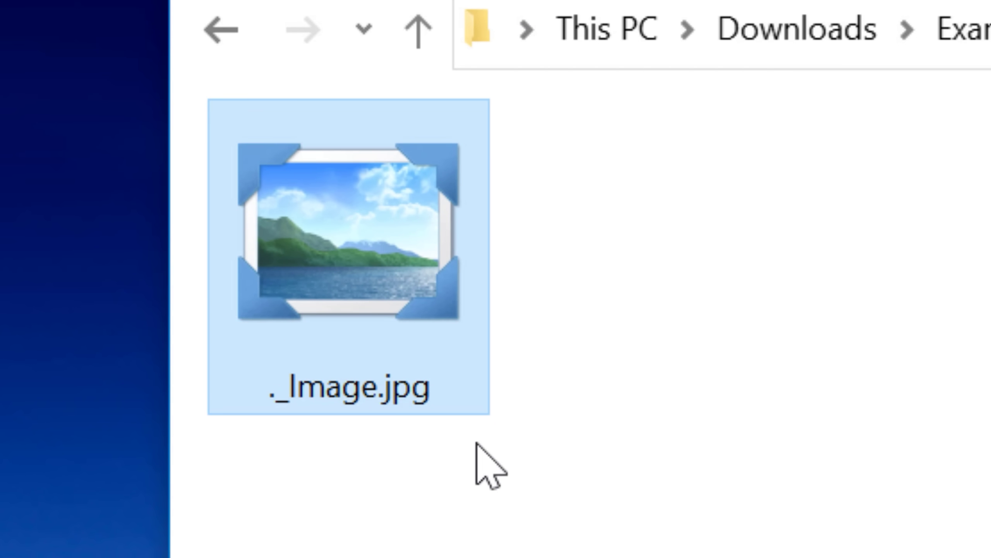
{"action": "left_click", "coordinate": [221, 30]}
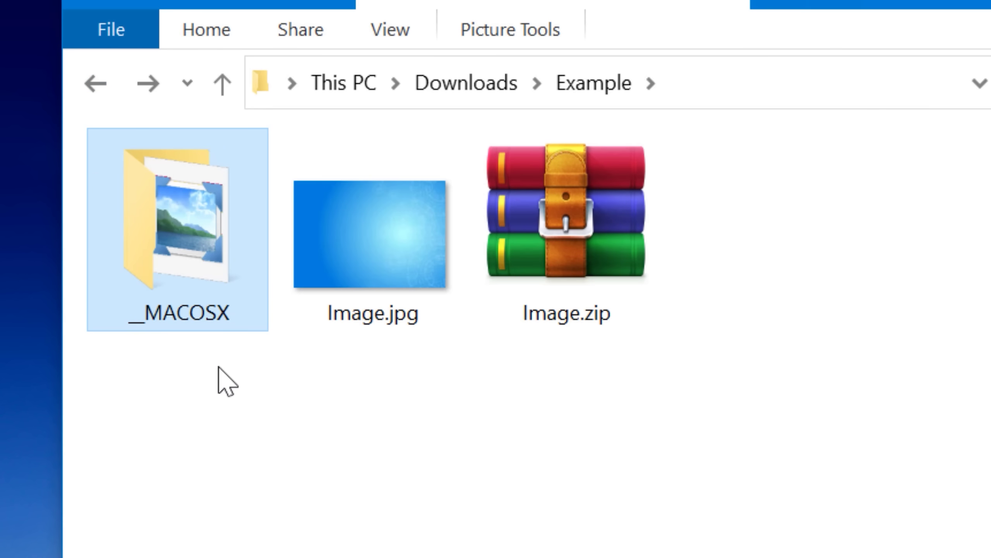
{"action": "left_click", "coordinate": [217, 368]}
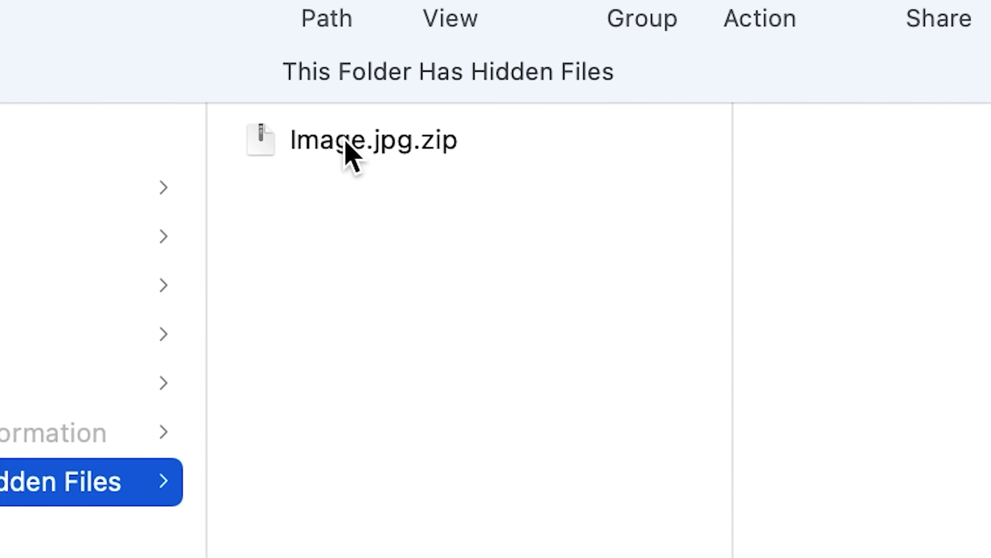
Step: Unzip Image.jpg.zip to get Image.jpg, then select Image.jpg and put its name into edit mode
{"action": "right_click", "coordinate": [345, 151]}
{"action": "left_click", "coordinate": [390, 163]}
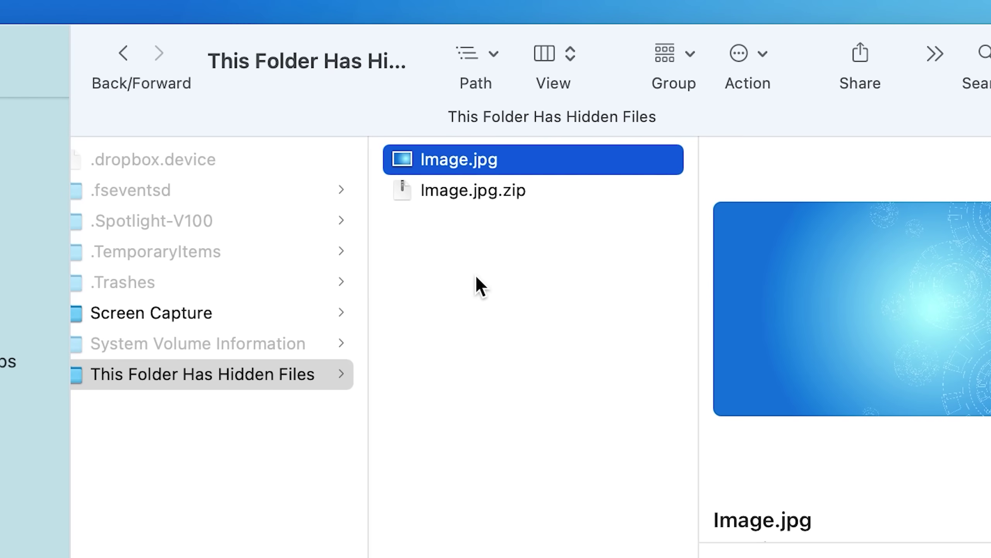
{"action": "left_click", "coordinate": [328, 330]}
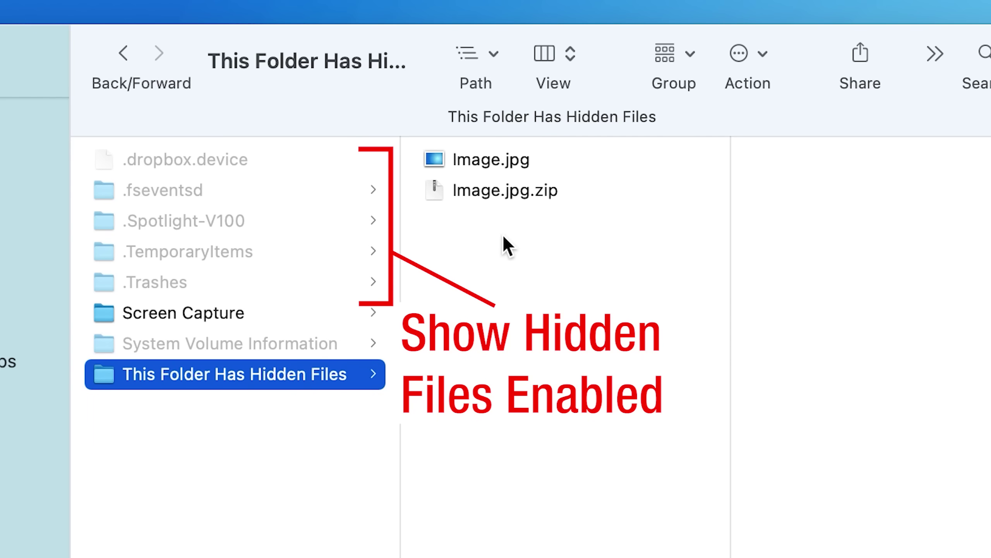
{"action": "left_click", "coordinate": [495, 158]}
{"action": "key", "text": "Return"}
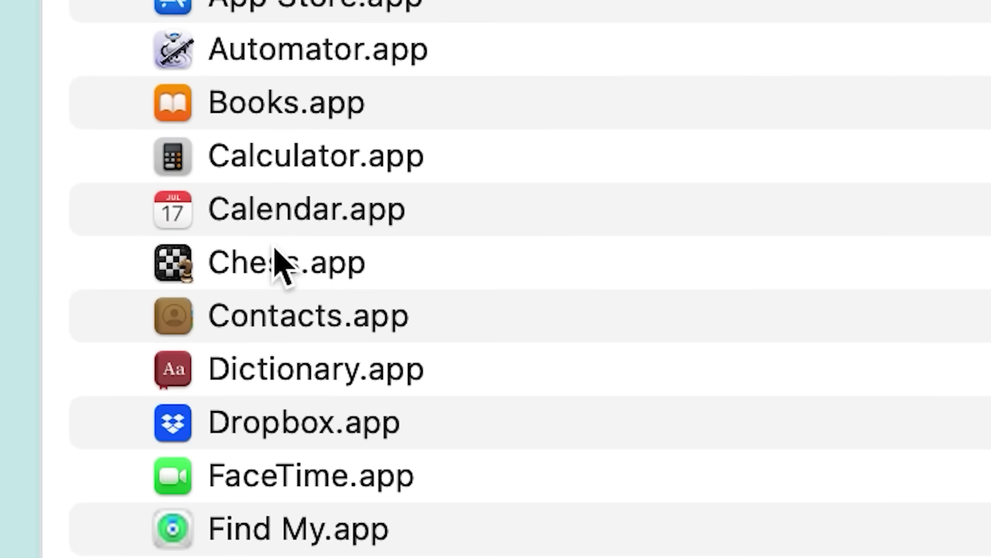
Step: Show the package contents of Chess.app and open its Contents and MacOS folders
{"action": "left_click", "coordinate": [278, 264]}
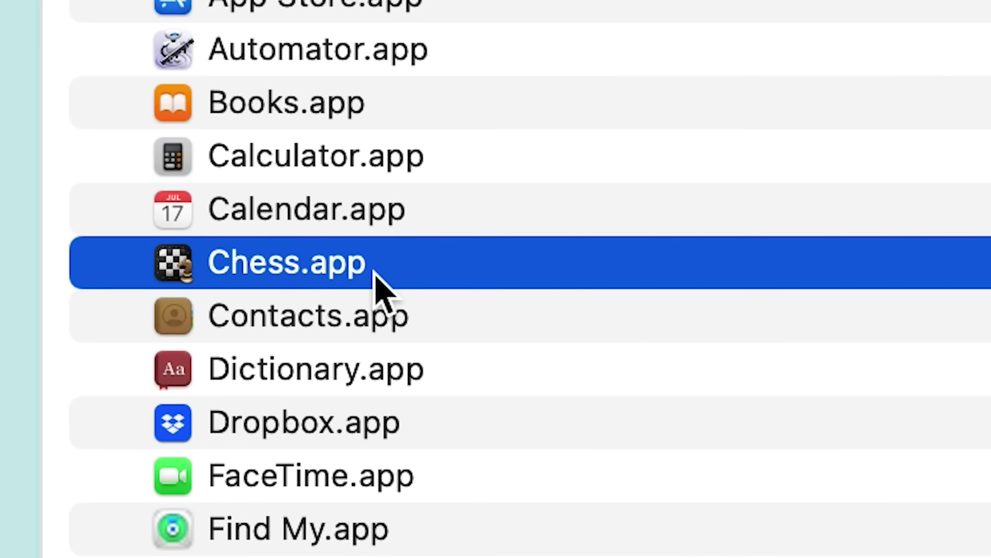
{"action": "right_click", "coordinate": [410, 274]}
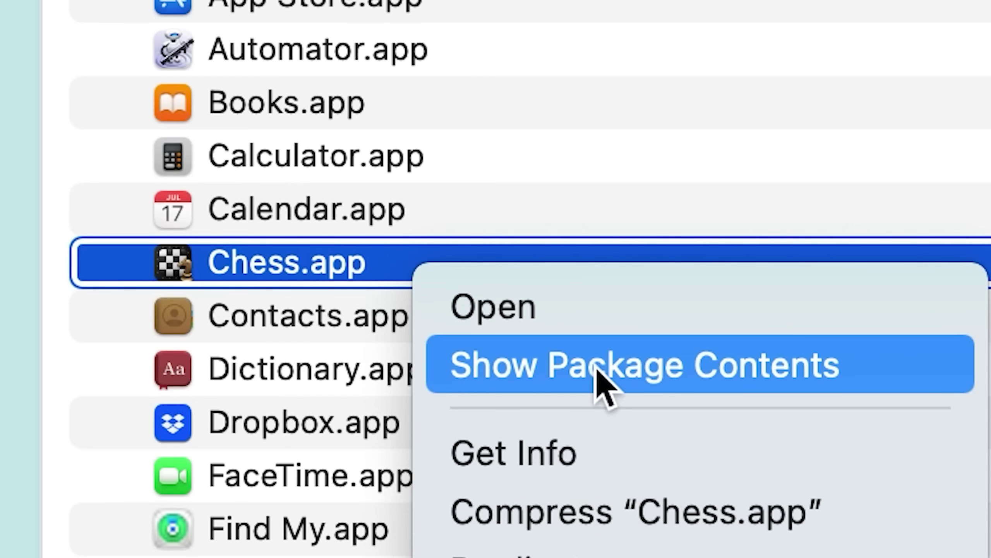
{"action": "left_click", "coordinate": [648, 378]}
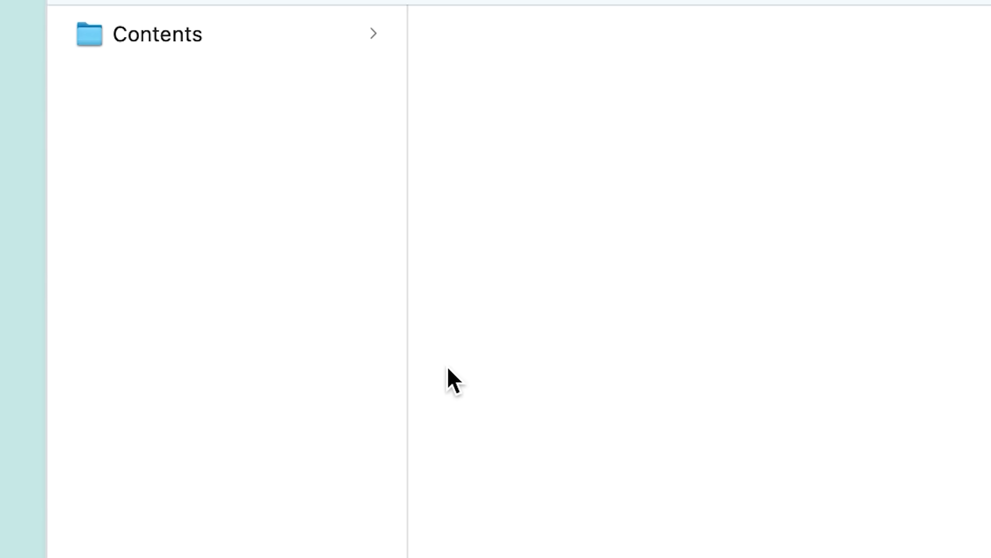
{"action": "left_click", "coordinate": [180, 142]}
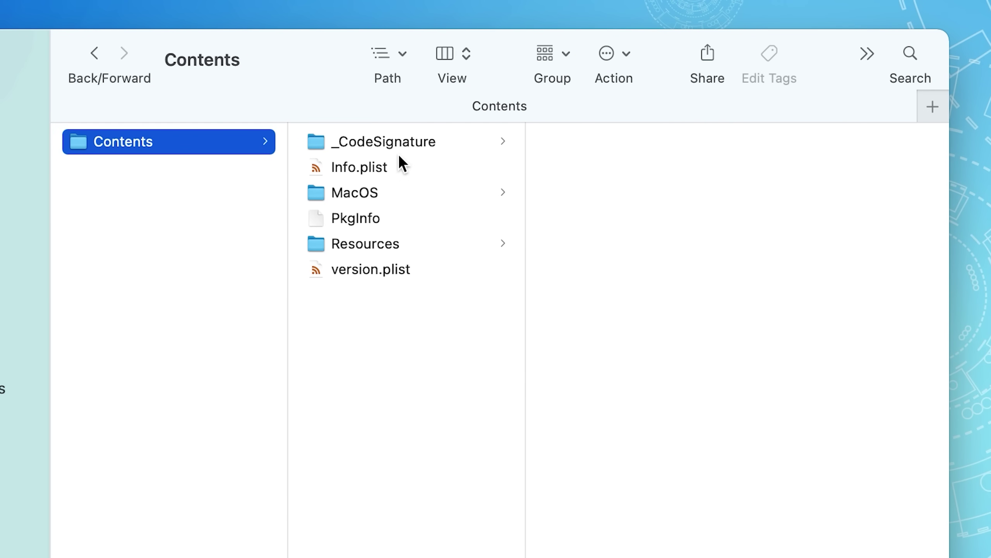
{"action": "left_click", "coordinate": [404, 192]}
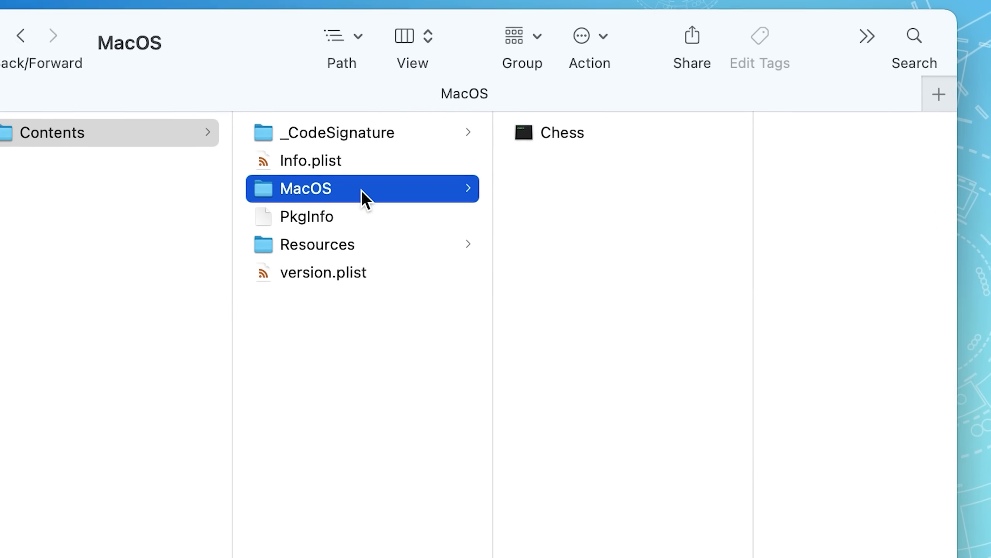
Step: Browse MacOS and Resources, previewing the Chess executable, selected_piece_texture.png and background.pdf
{"action": "left_click", "coordinate": [220, 248]}
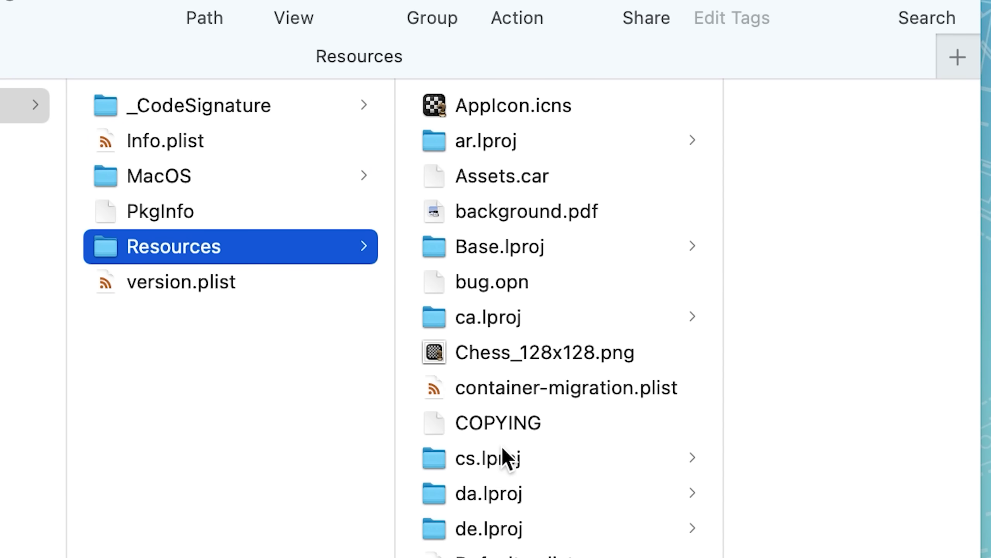
{"action": "scroll", "coordinate": [504, 459], "scroll_direction": "down", "scroll_amount": 2}
{"action": "left_click", "coordinate": [283, 189]}
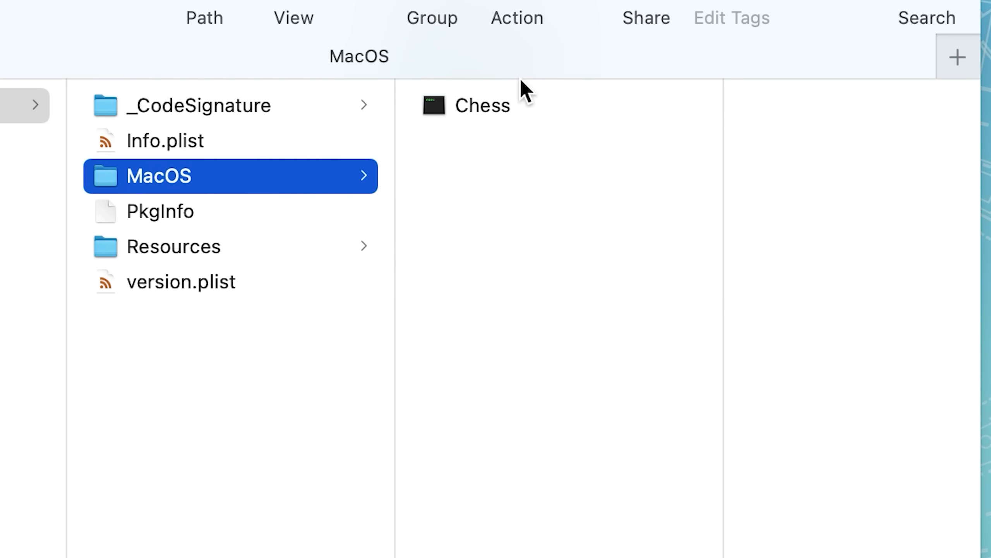
{"action": "left_click", "coordinate": [513, 103]}
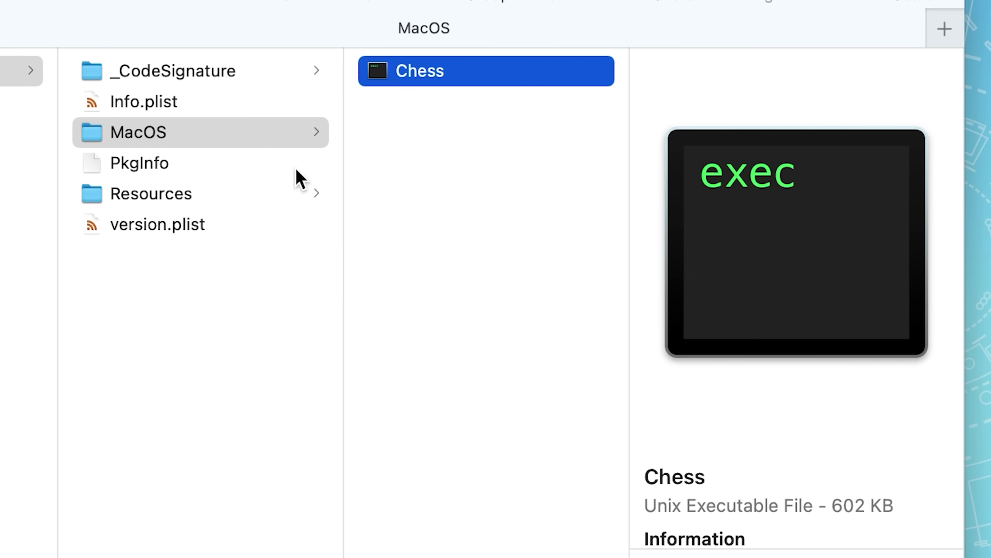
{"action": "left_click", "coordinate": [213, 195]}
{"action": "scroll", "coordinate": [459, 221], "scroll_direction": "down", "scroll_amount": 20}
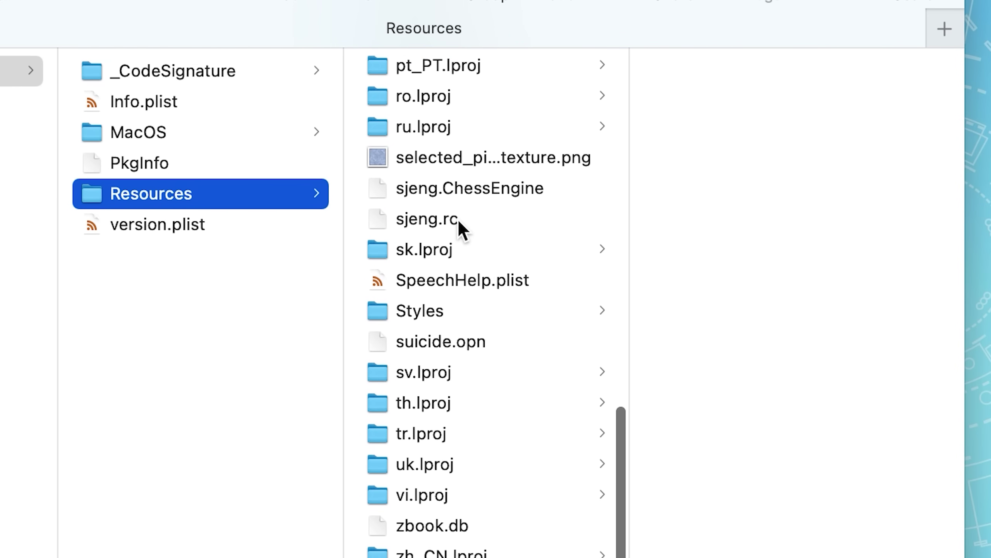
{"action": "scroll", "coordinate": [459, 287], "scroll_direction": "up", "scroll_amount": 4}
{"action": "left_click", "coordinate": [459, 287]}
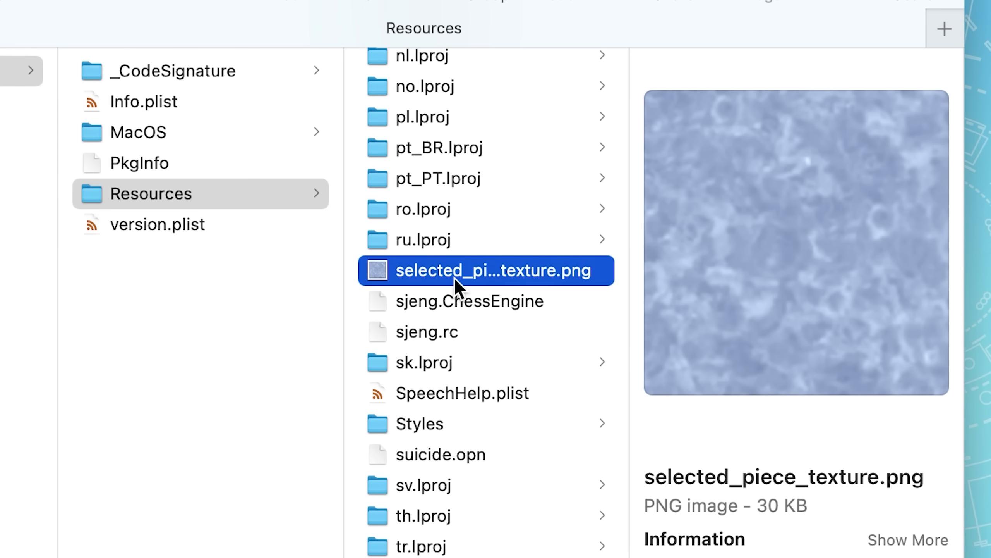
{"action": "scroll", "coordinate": [453, 277], "scroll_direction": "up", "scroll_amount": 15}
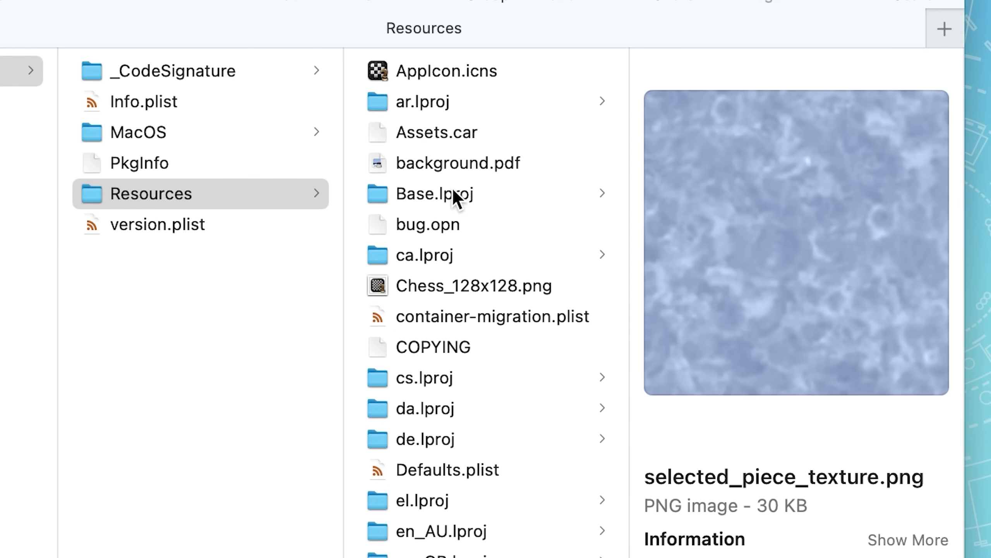
{"action": "left_click", "coordinate": [454, 168]}
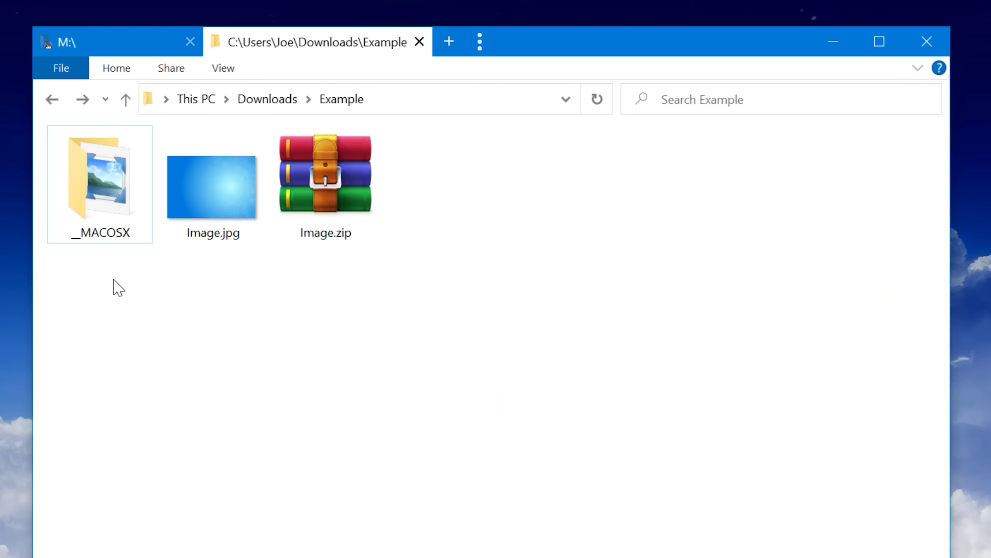
Step: Open ._Image.jpg from __MACOSX in Notepad++ and move the editor window left
{"action": "double_click", "coordinate": [121, 186]}
{"action": "right_click", "coordinate": [126, 187]}
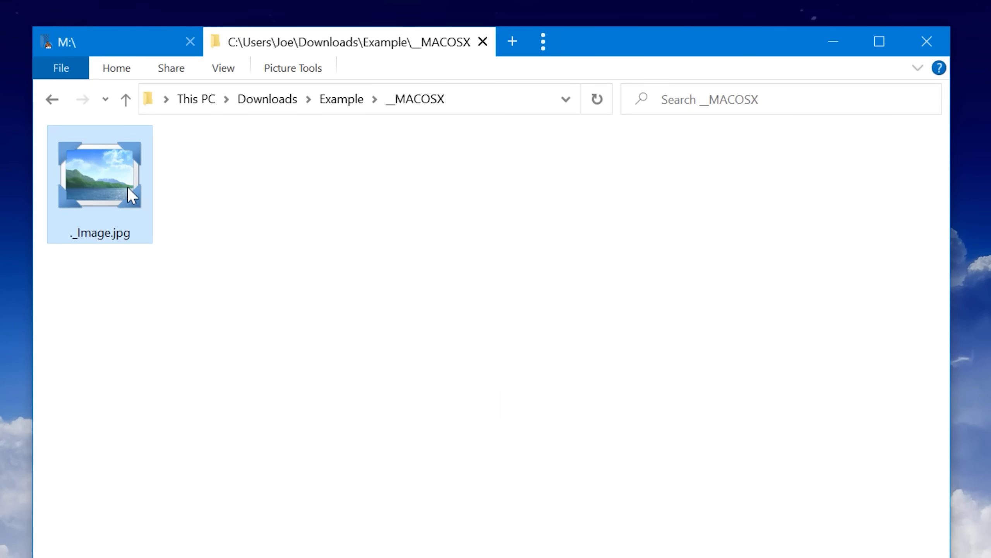
{"action": "left_click", "coordinate": [201, 465]}
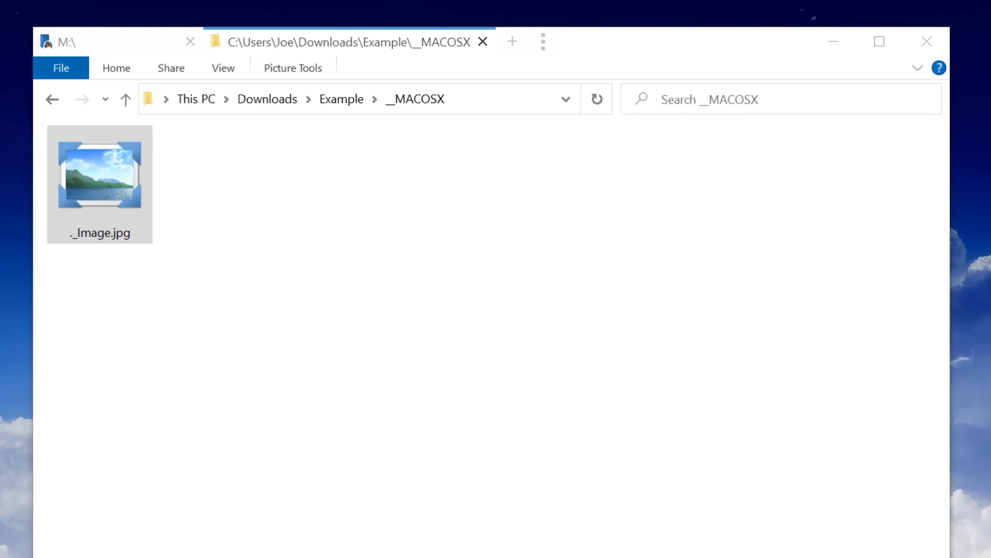
{"action": "left_click_drag", "start_coordinate": [859, 131], "coordinate": [176, 78]}
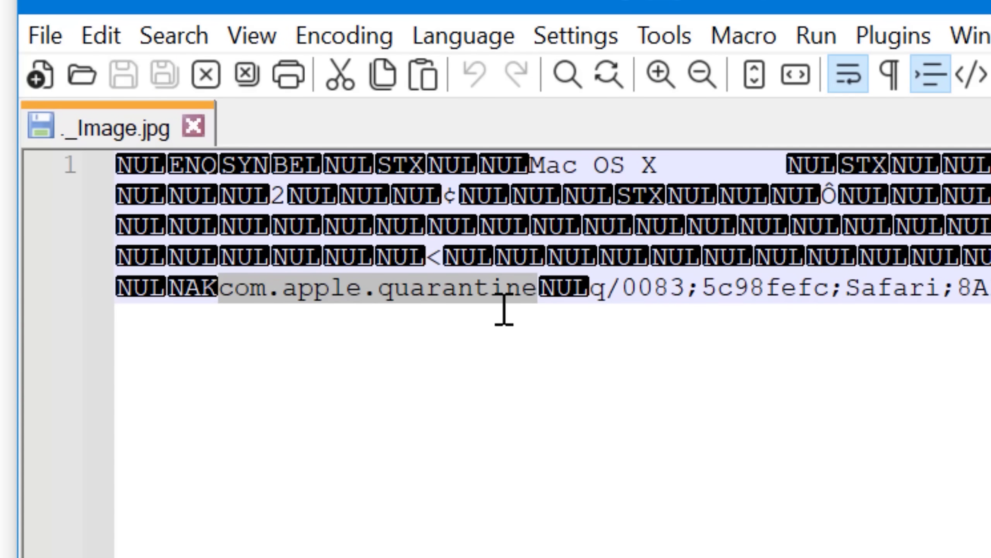
Step: Highlight the com.apple.quarantine text in the metadata, then clear the highlight
{"action": "left_click", "coordinate": [480, 314]}
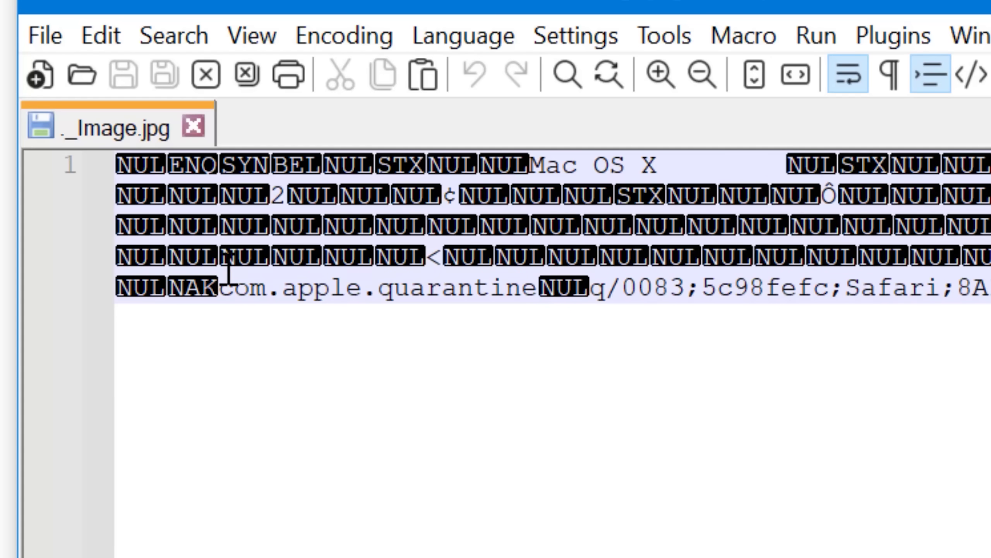
{"action": "left_click_drag", "start_coordinate": [219, 289], "coordinate": [409, 289]}
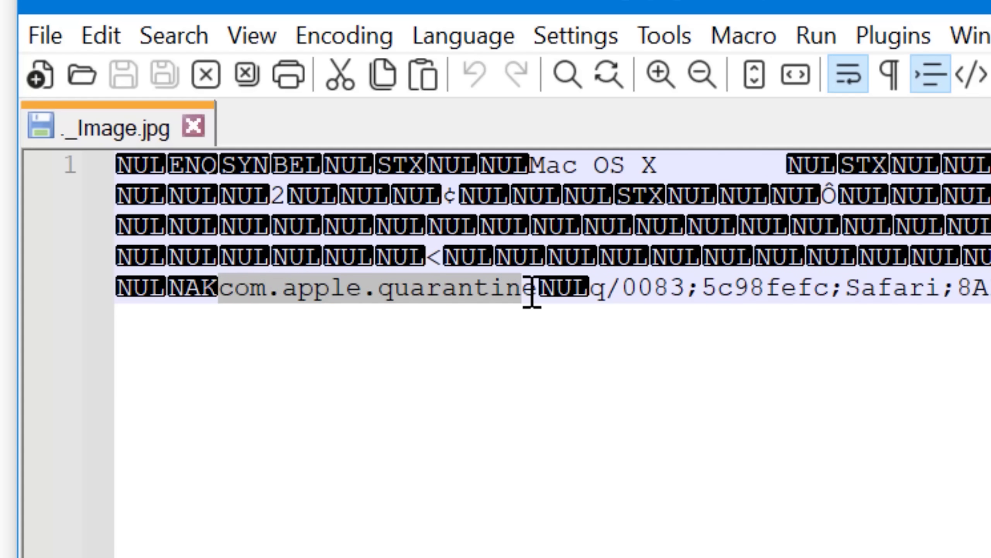
{"action": "left_click", "coordinate": [511, 314]}
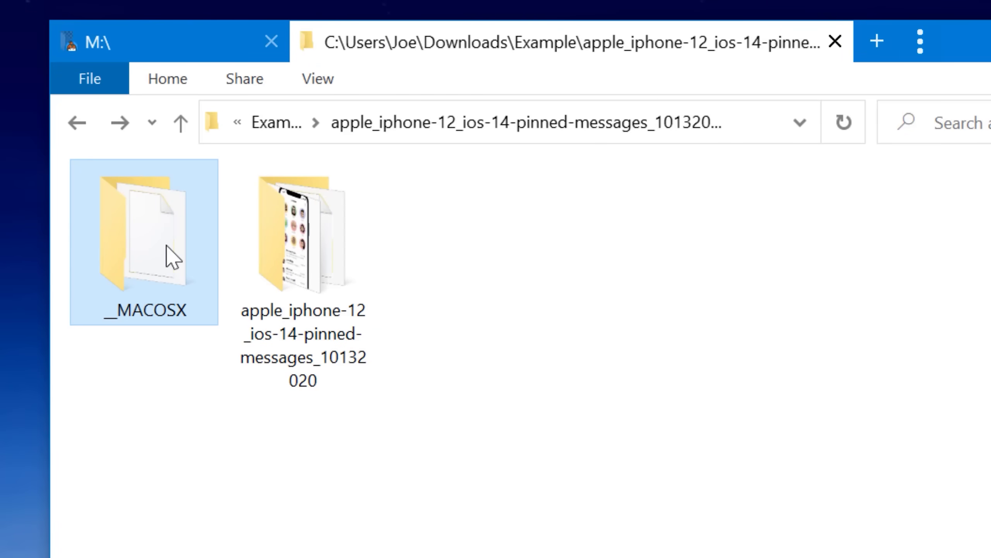
Step: Open the ._ copy of the iPhone pinned-messages jpg from __MACOSX in Notepad++
{"action": "double_click", "coordinate": [170, 257]}
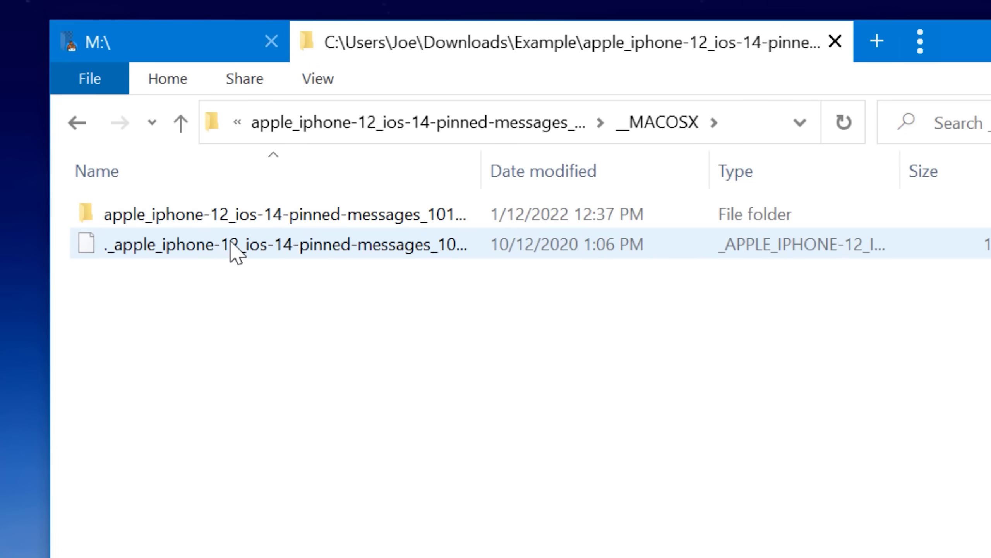
{"action": "double_click", "coordinate": [228, 219]}
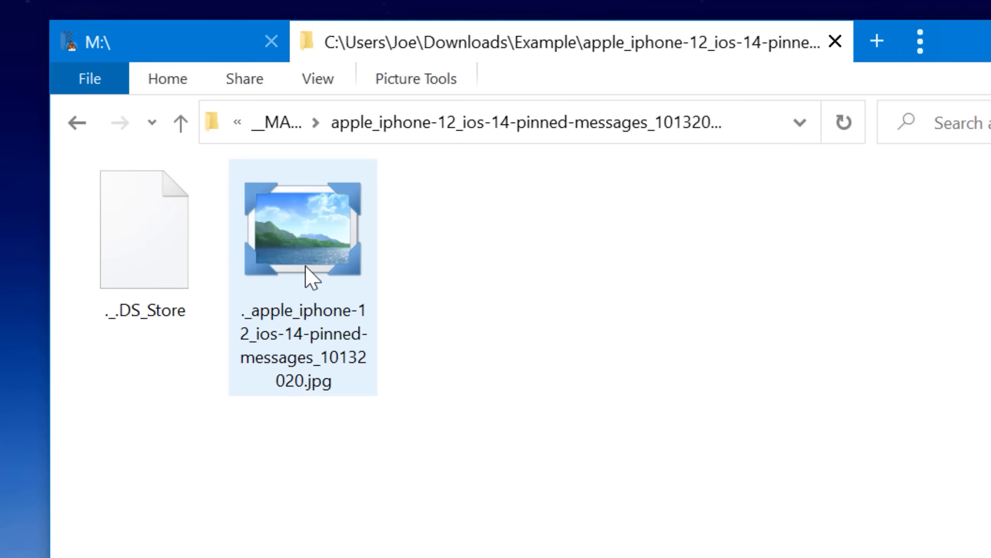
{"action": "right_click", "coordinate": [312, 278]}
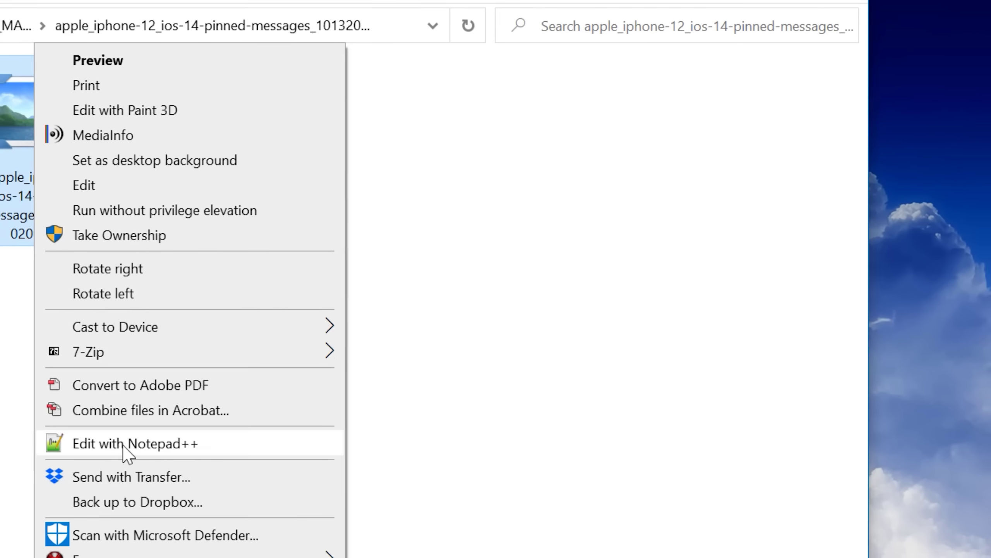
{"action": "left_click", "coordinate": [66, 445]}
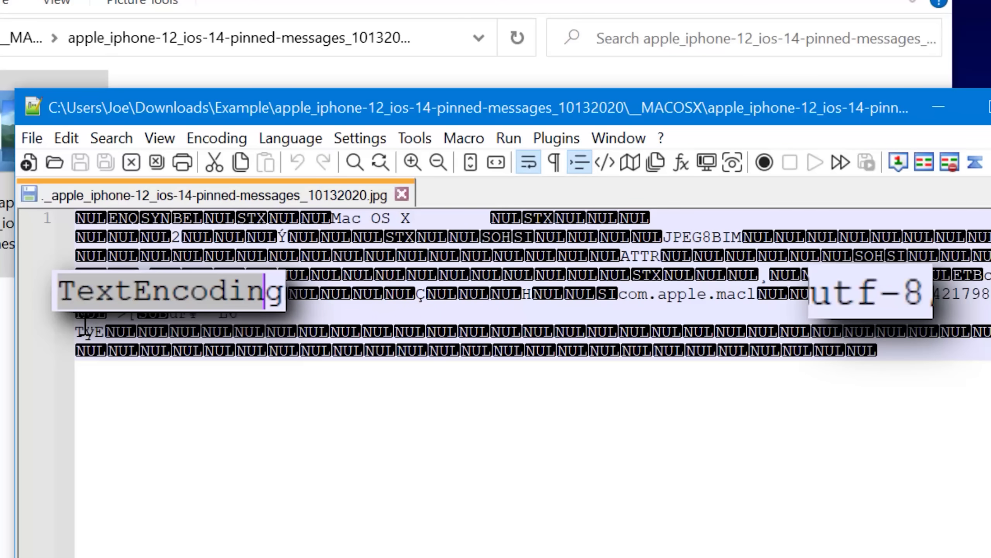
Step: Point out the utf-8 encoding value and move to the end of the metadata text
{"action": "left_click", "coordinate": [145, 389]}
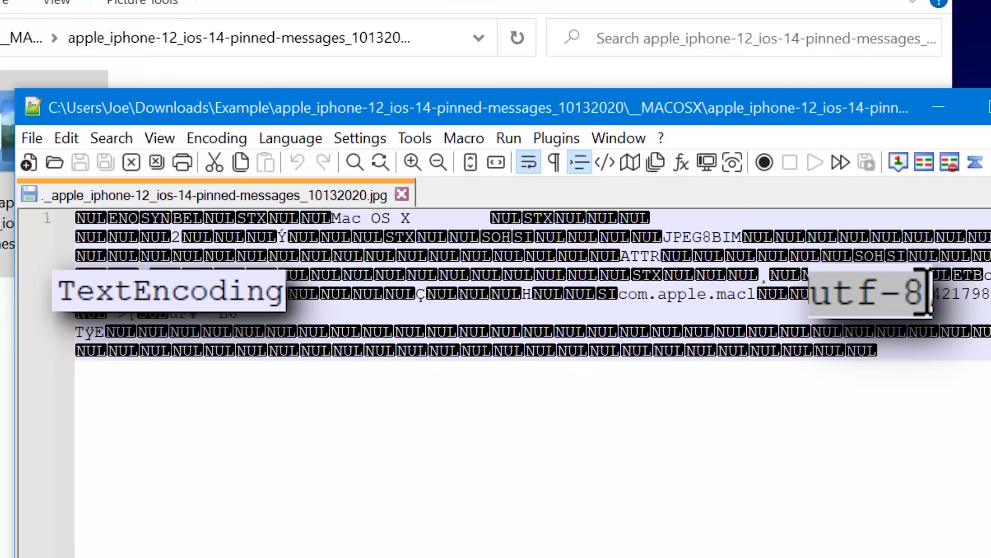
{"action": "left_click", "coordinate": [864, 291]}
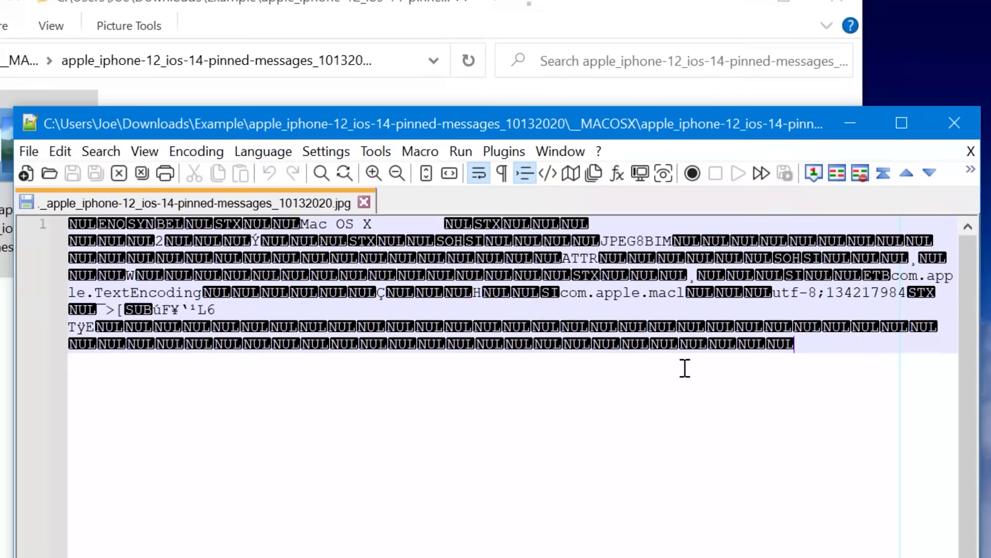
{"action": "left_click", "coordinate": [761, 381]}
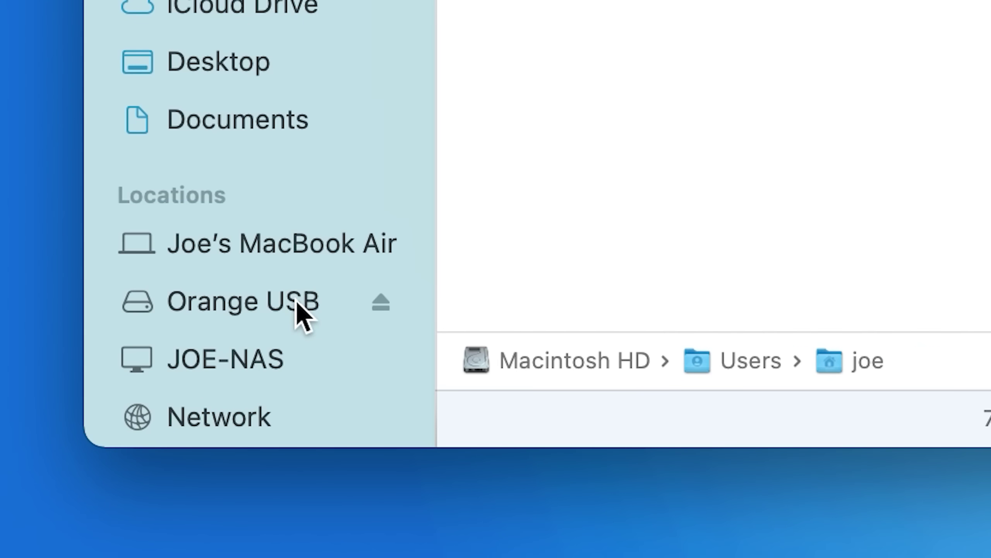
Step: Open the Orange USB drive from Finder's Locations sidebar
{"action": "left_click", "coordinate": [295, 301]}
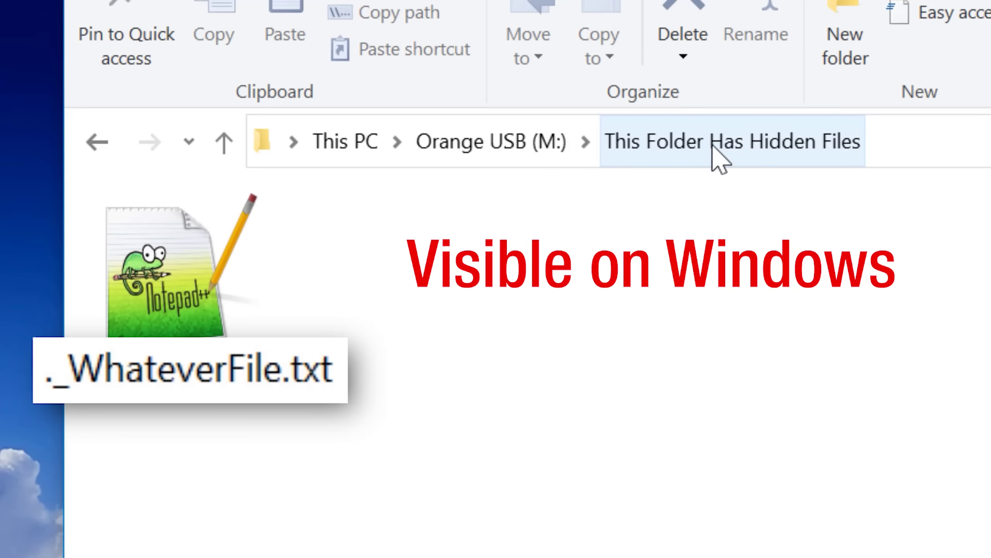
Step: Reveal hidden files with Cmd+Shift+., check .Trashes, and confirm This Folder Has Hidden Files shows no ._ file
{"action": "left_click", "coordinate": [197, 255]}
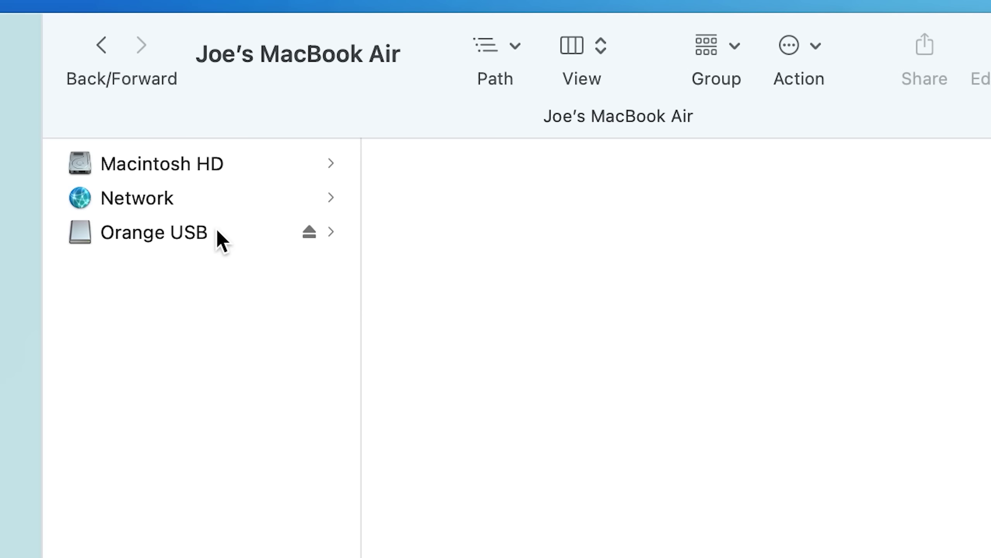
{"action": "left_click", "coordinate": [215, 234]}
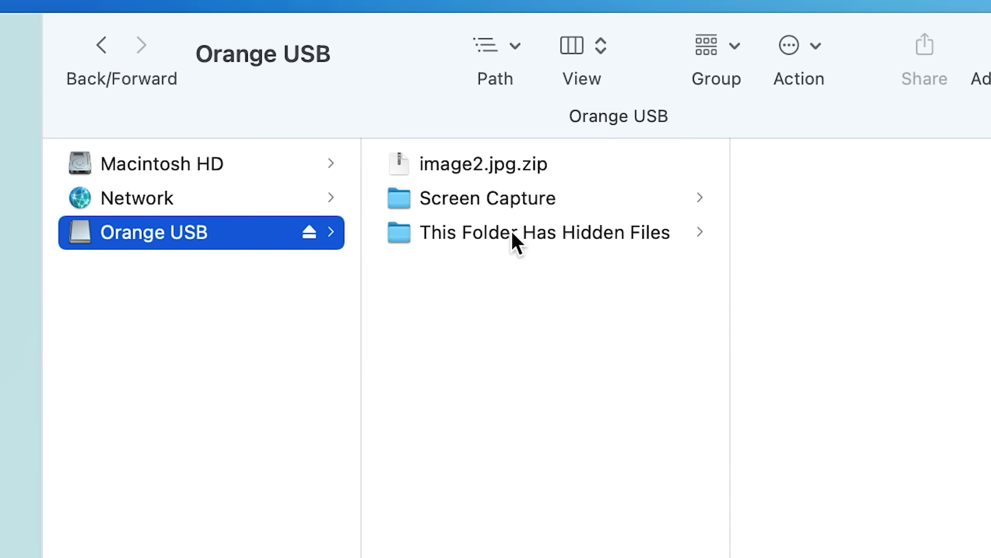
{"action": "left_click", "coordinate": [512, 232]}
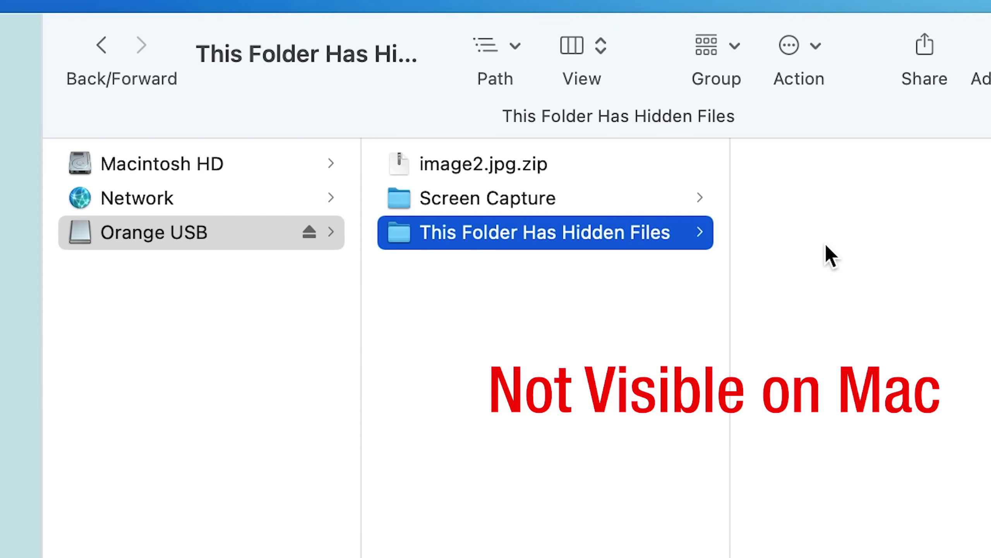
{"action": "key", "text": "super+shift+period"}
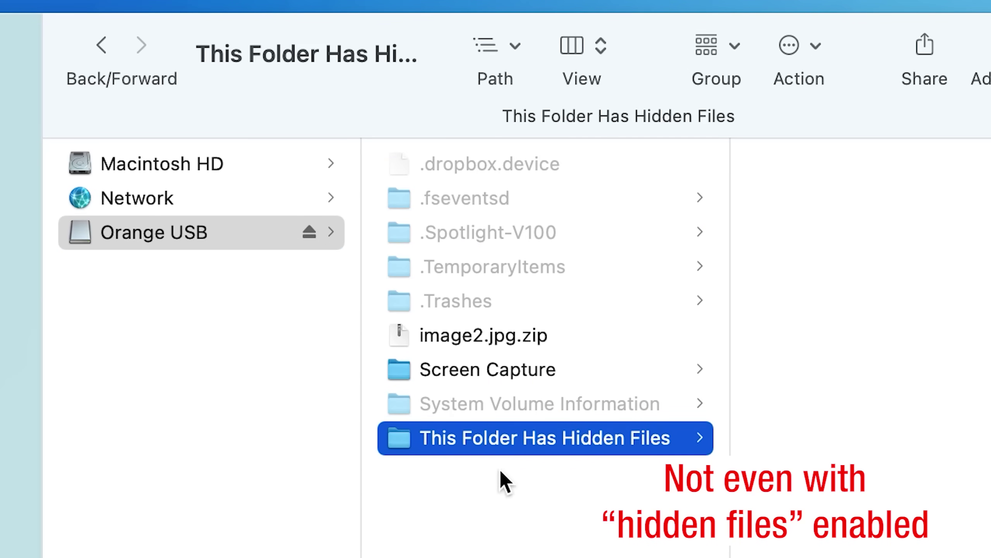
{"action": "left_click", "coordinate": [500, 298]}
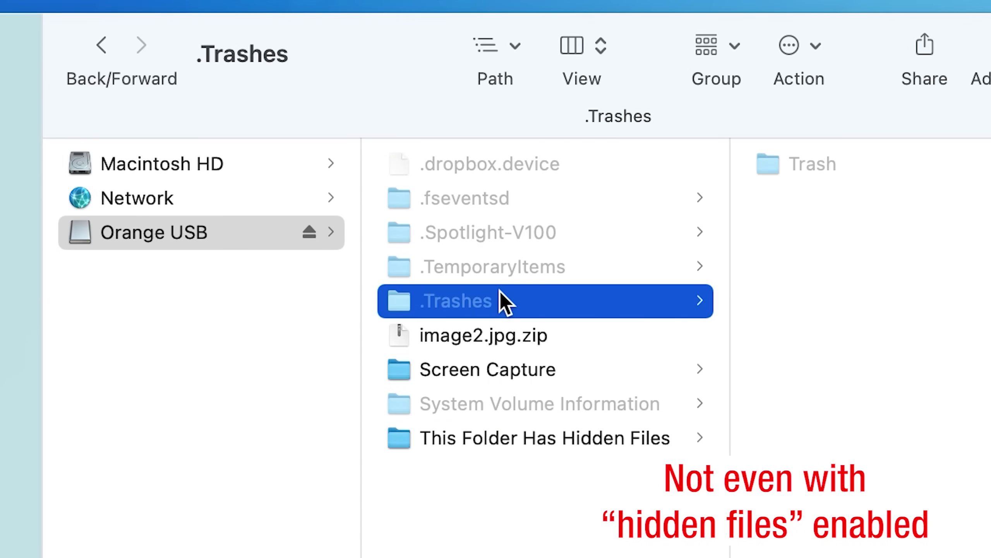
{"action": "left_click", "coordinate": [489, 439]}
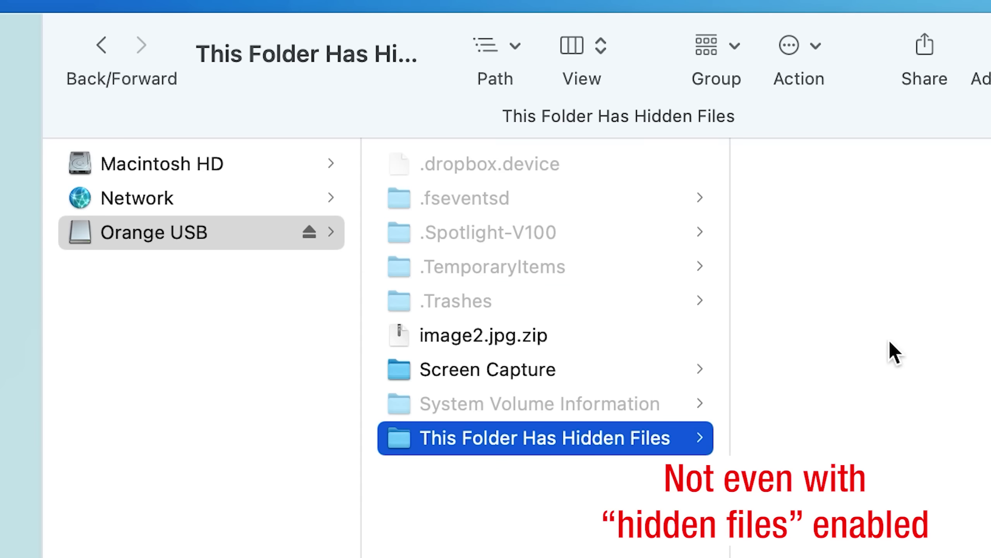
{"action": "left_click", "coordinate": [852, 222]}
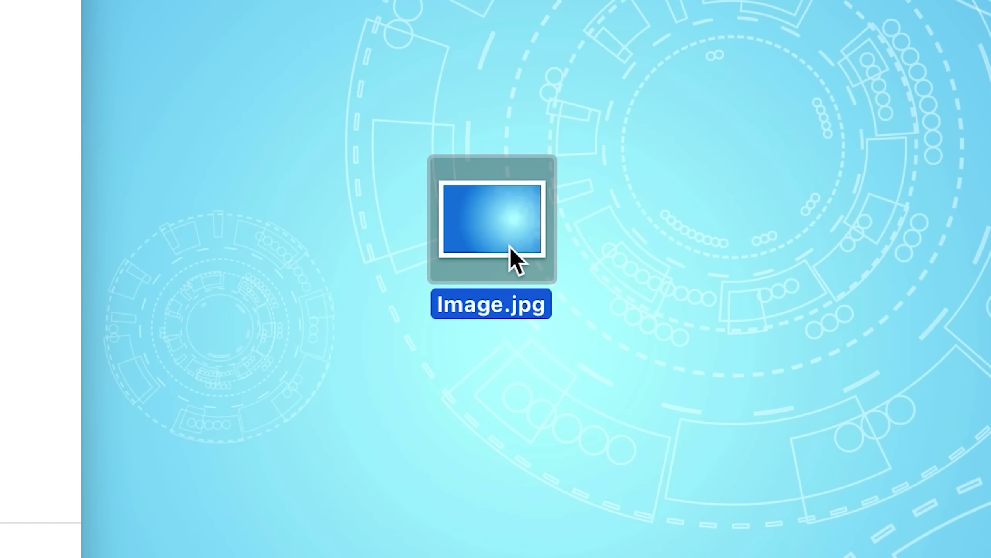
Step: Compress Image.jpg on the desktop into Image.jpg.zip and drag the zip to the left window
{"action": "right_click", "coordinate": [510, 246]}
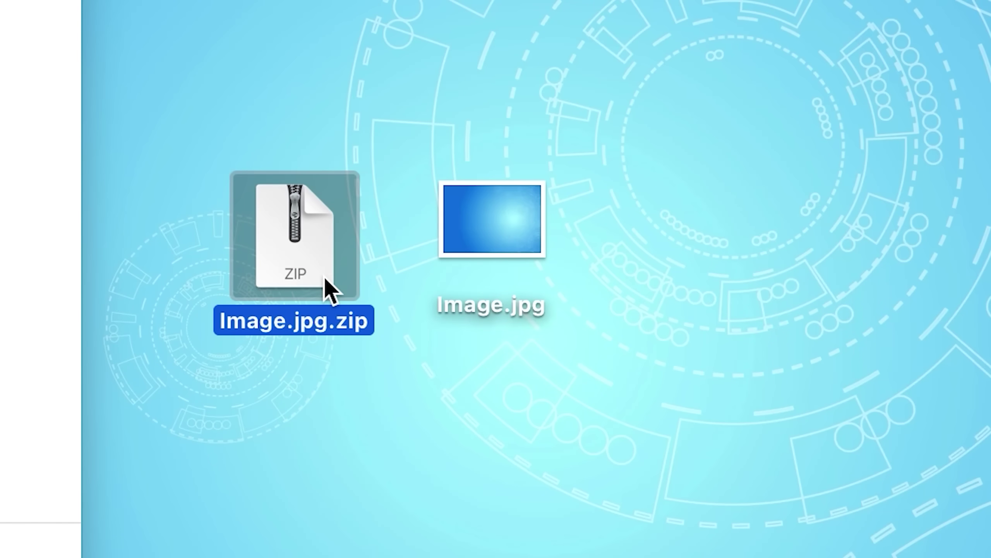
{"action": "right_click", "coordinate": [329, 289]}
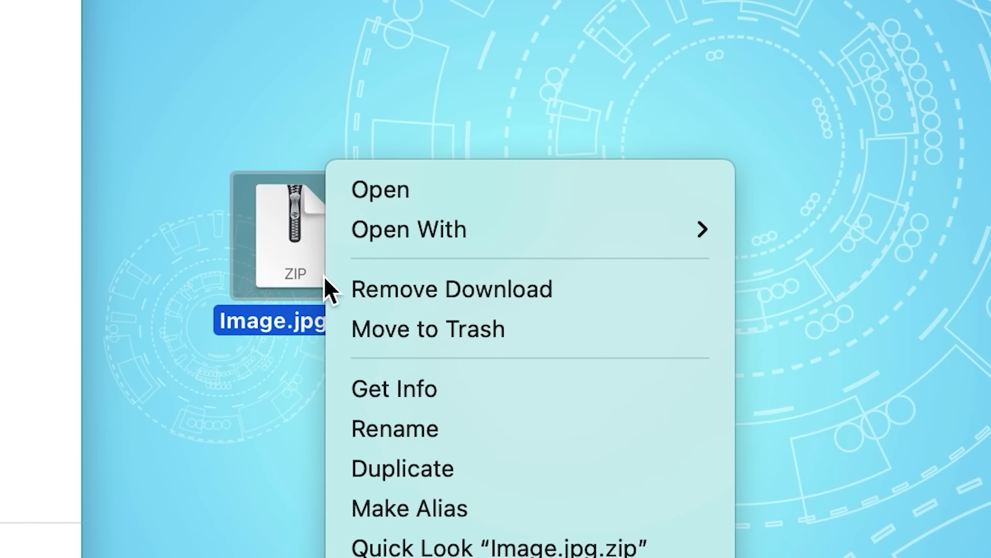
{"action": "left_click", "coordinate": [263, 423]}
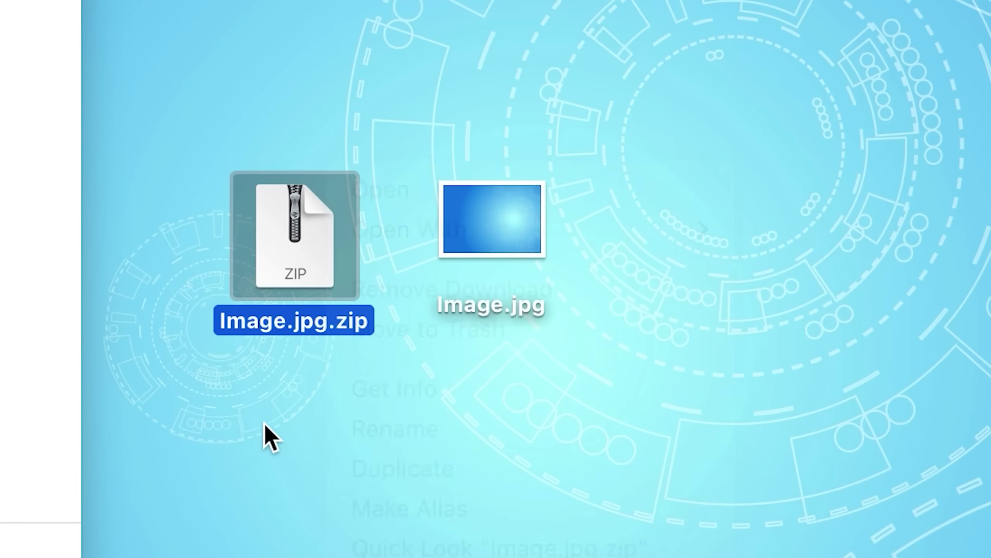
{"action": "left_click_drag", "start_coordinate": [274, 261], "coordinate": [4, 297]}
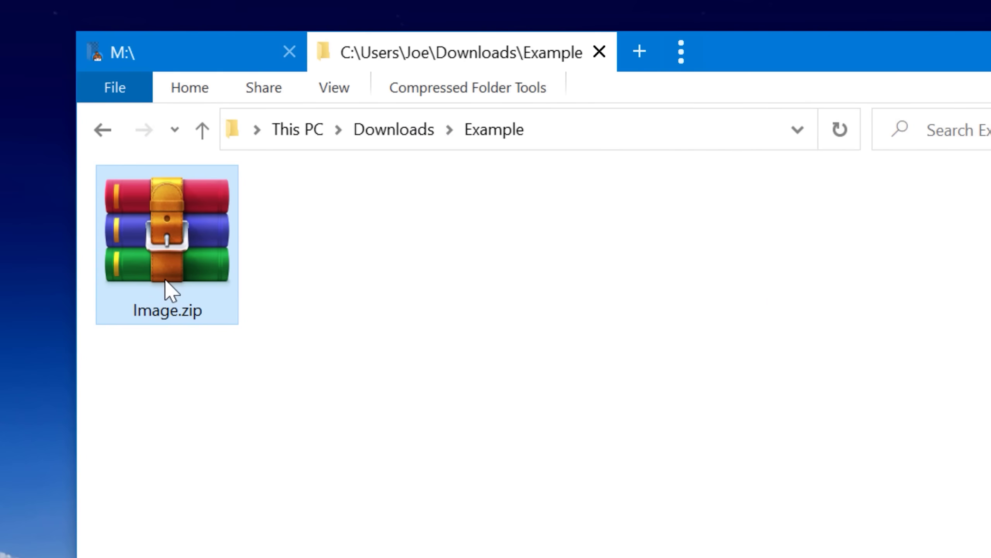
Step: Extract Image.zip again in Example and select ._Image.jpg inside the new __MACOSX folder
{"action": "right_click", "coordinate": [211, 275]}
{"action": "left_click", "coordinate": [343, 447]}
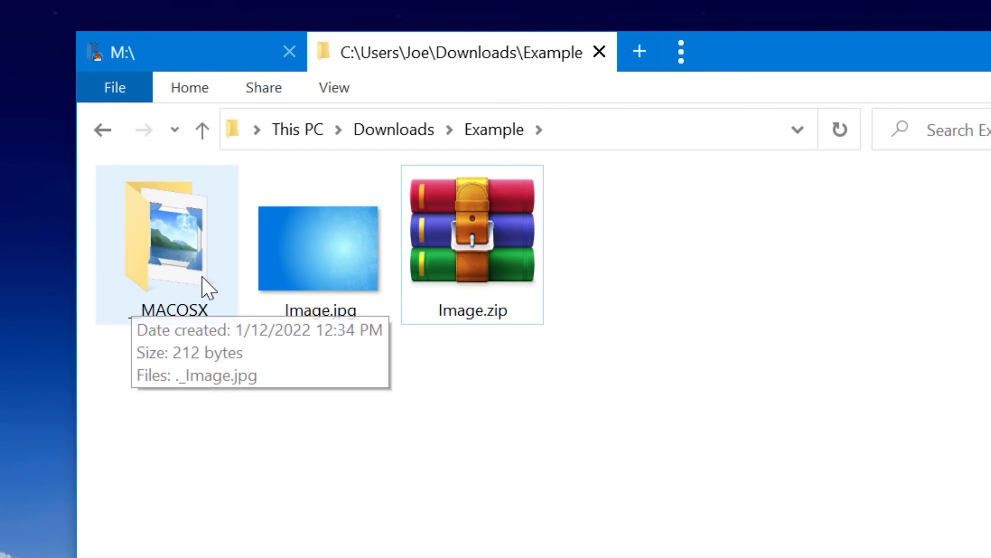
{"action": "left_click", "coordinate": [189, 296]}
{"action": "double_click", "coordinate": [189, 300]}
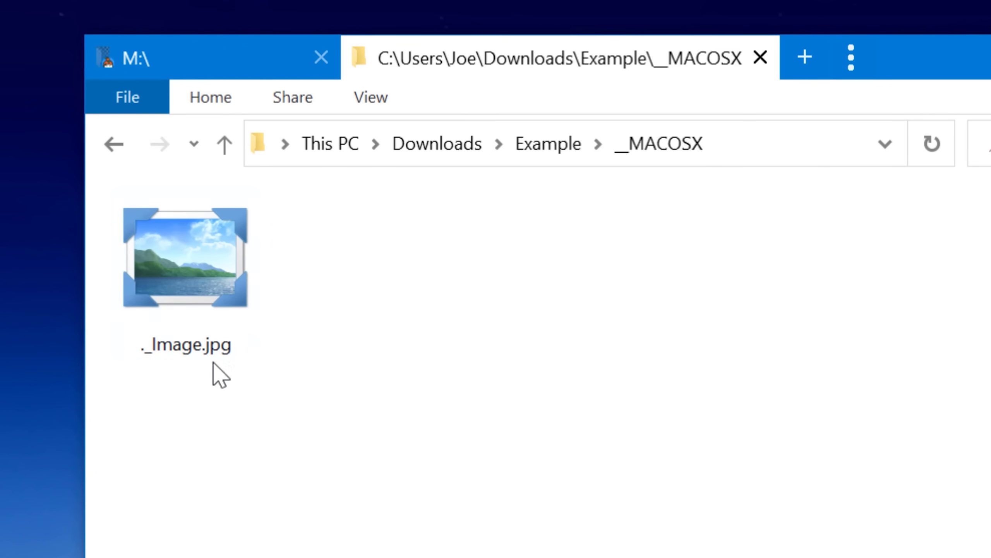
{"action": "left_click", "coordinate": [215, 337]}
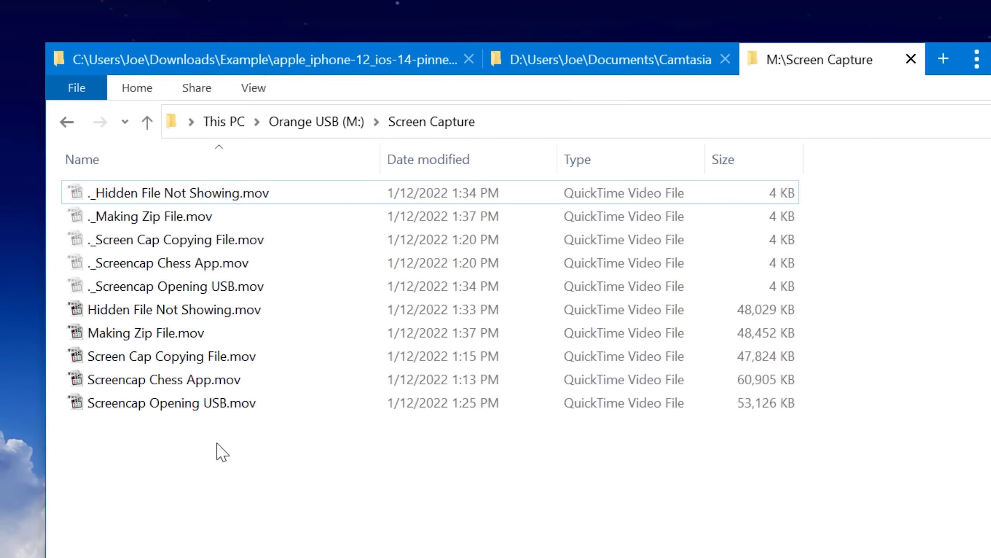
Step: Select the five .mov files and their 4 KB ._ companions, then open ._Screencap Opening USB.mov in Notepad++
{"action": "left_click_drag", "start_coordinate": [217, 443], "coordinate": [243, 316]}
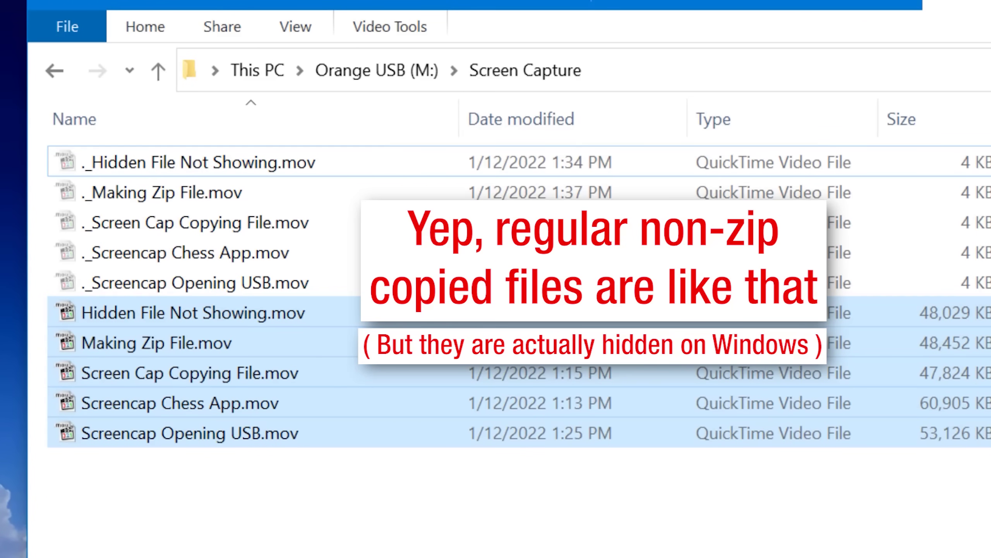
{"action": "left_click_drag", "start_coordinate": [917, 300], "coordinate": [749, 160]}
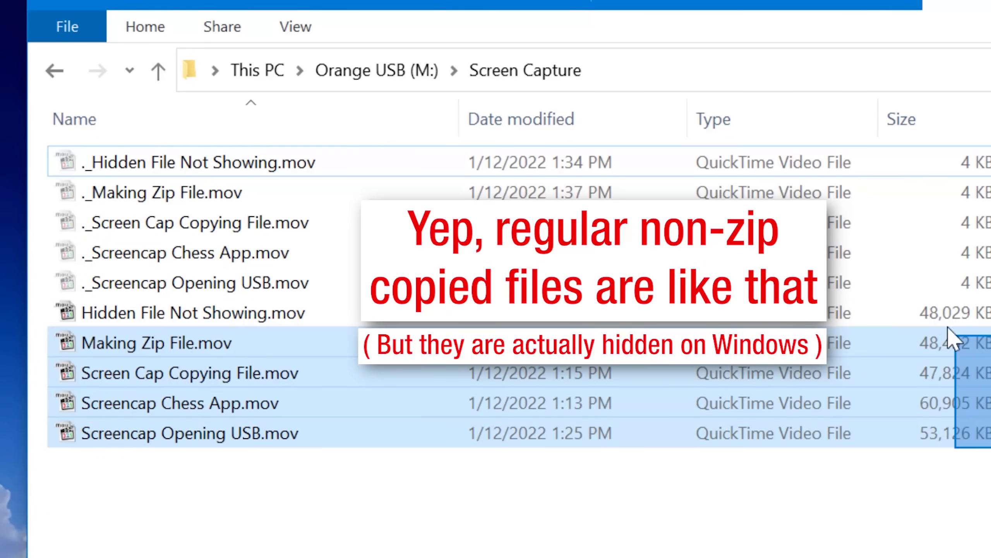
{"action": "left_click_drag", "start_coordinate": [951, 332], "coordinate": [900, 159]}
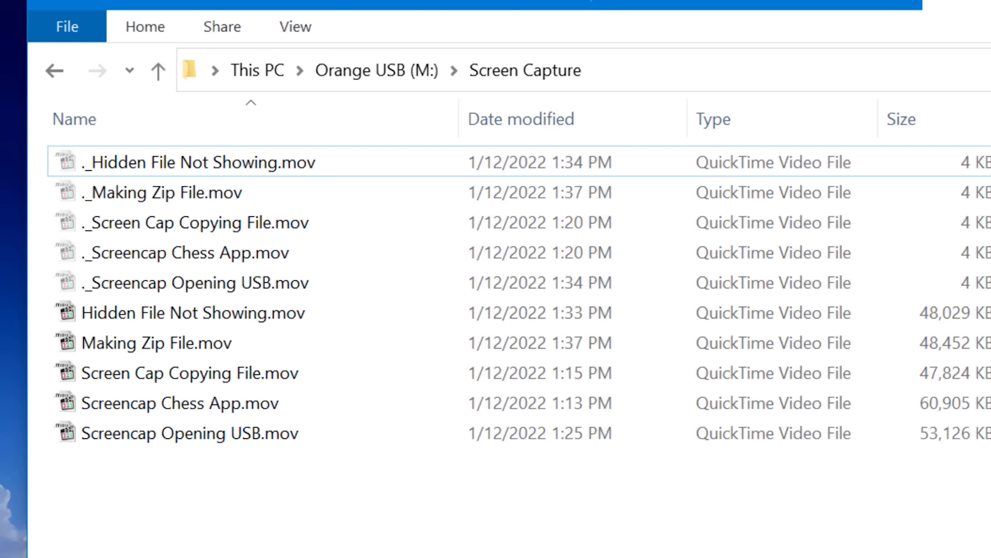
{"action": "right_click", "coordinate": [296, 280]}
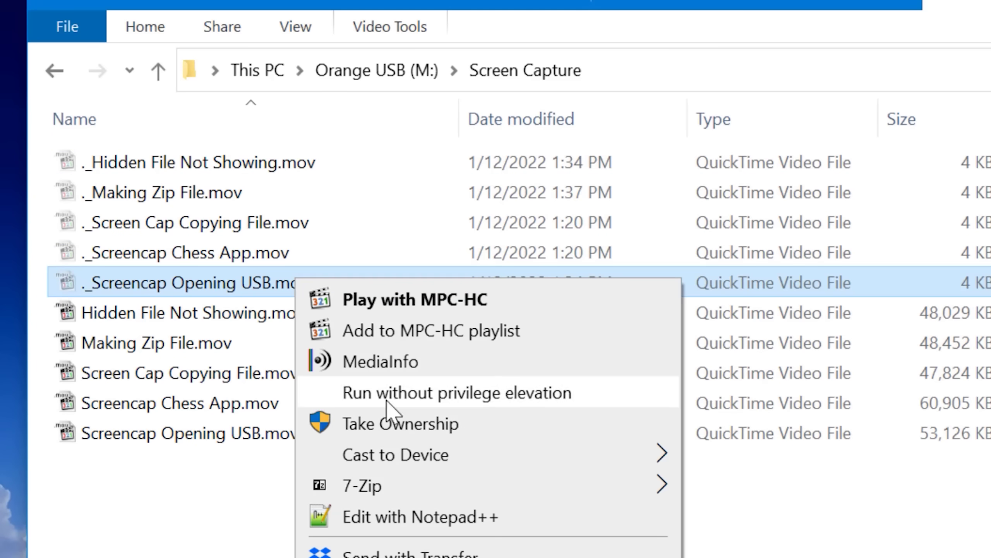
{"action": "left_click", "coordinate": [396, 515]}
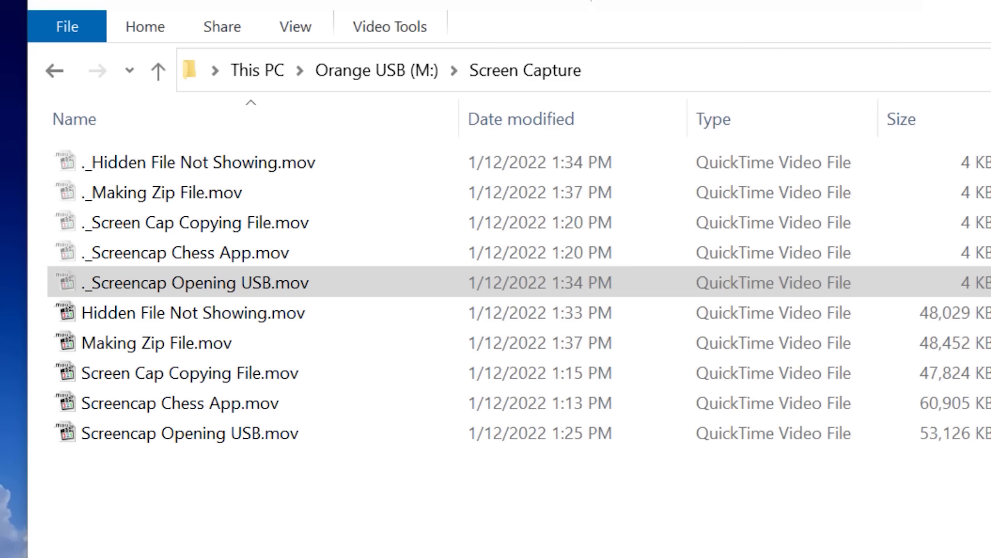